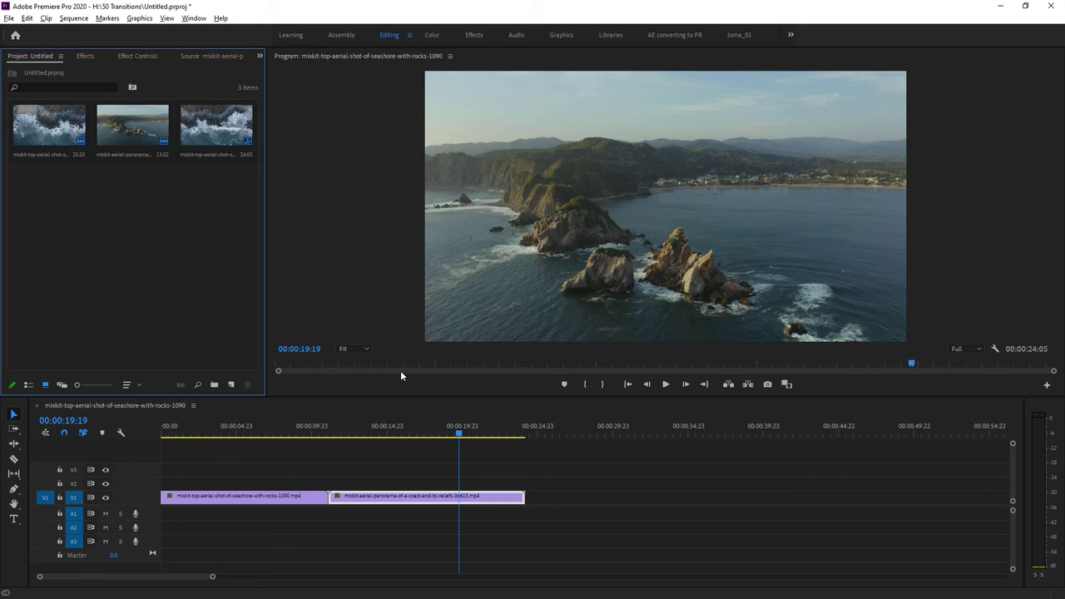
Place the playhead on the edit point between the two aerial clips at 00:00:10:06.
left_click(316, 429)
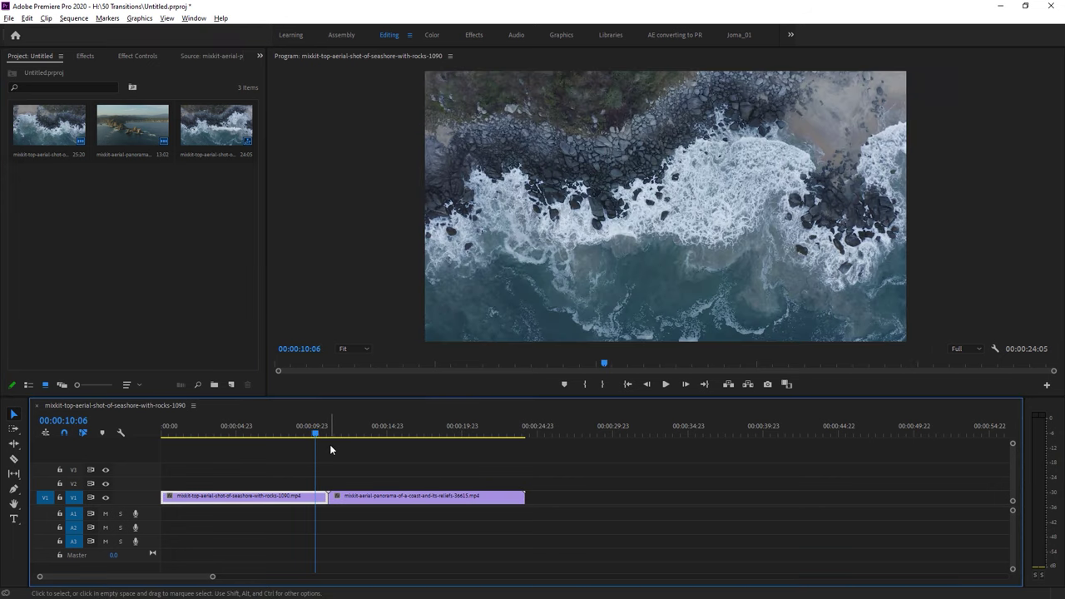
Bring up the Effects panel and expand its Presets folder.
left_click(208, 233)
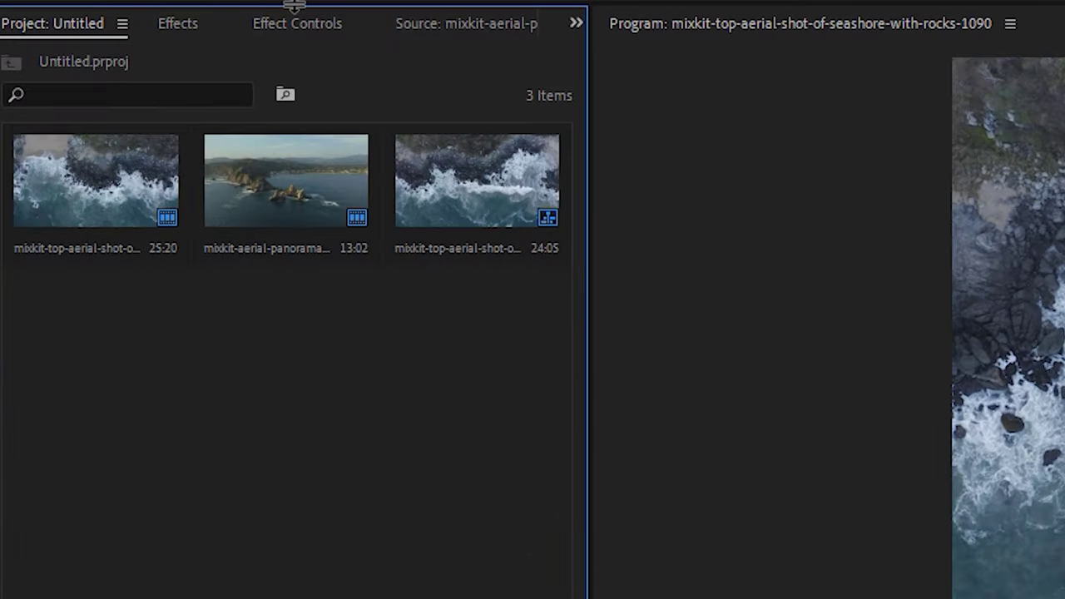
left_click(82, 55)
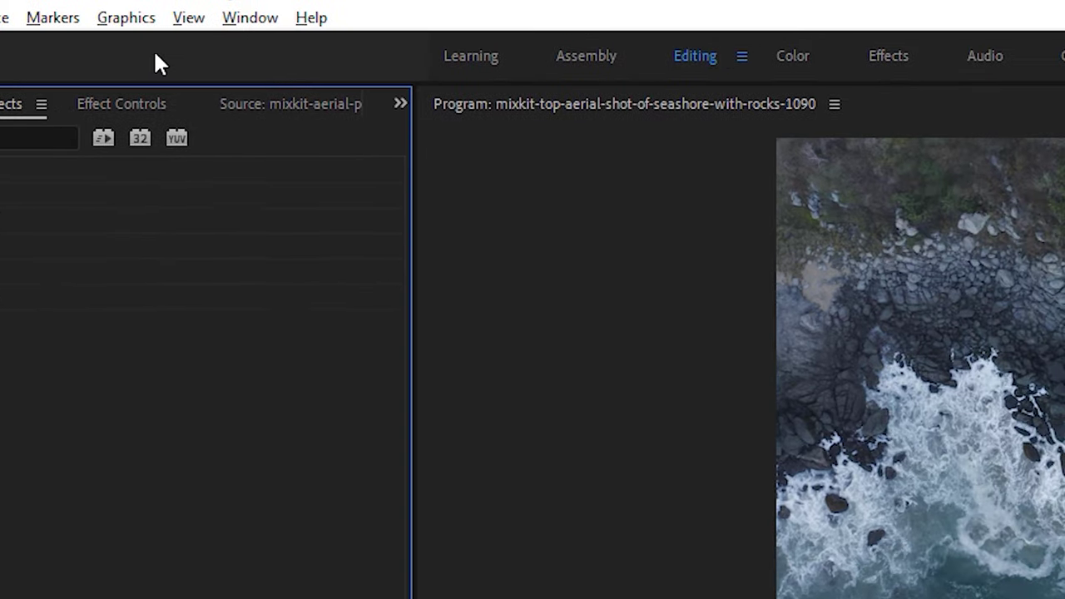
left_click(250, 17)
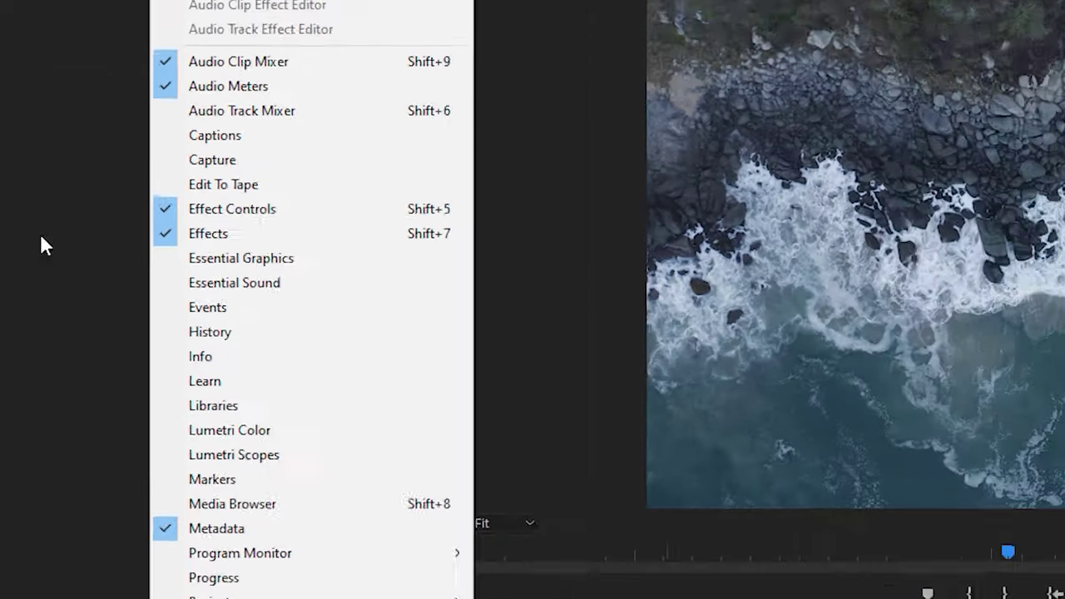
left_click(333, 274)
left_click(13, 79)
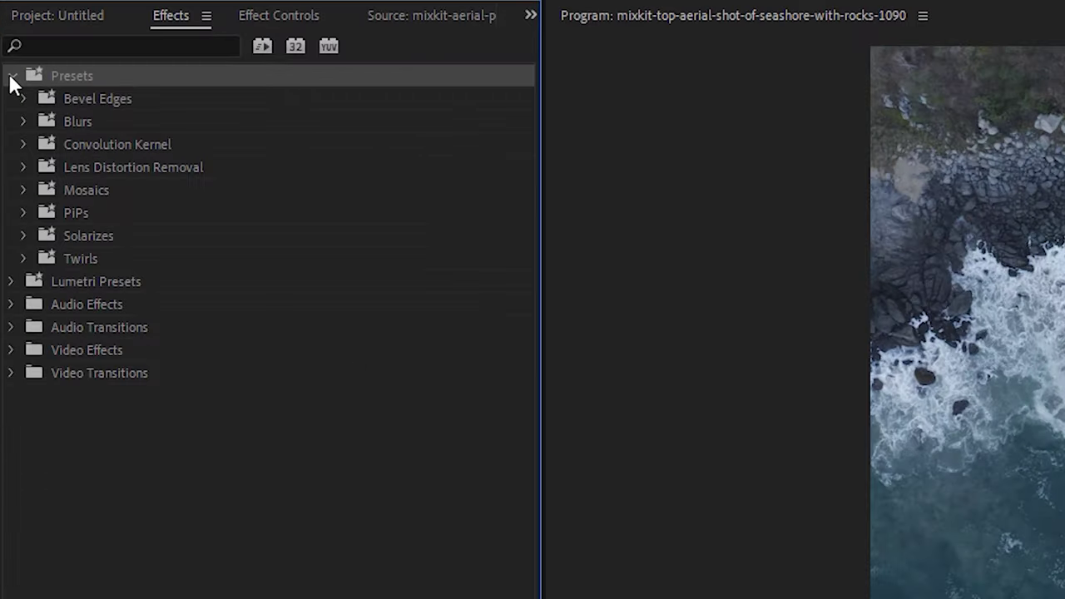
Import the 50 Transitions.prfpset preset pack and expand its 50 Transitions folder.
right_click(342, 137)
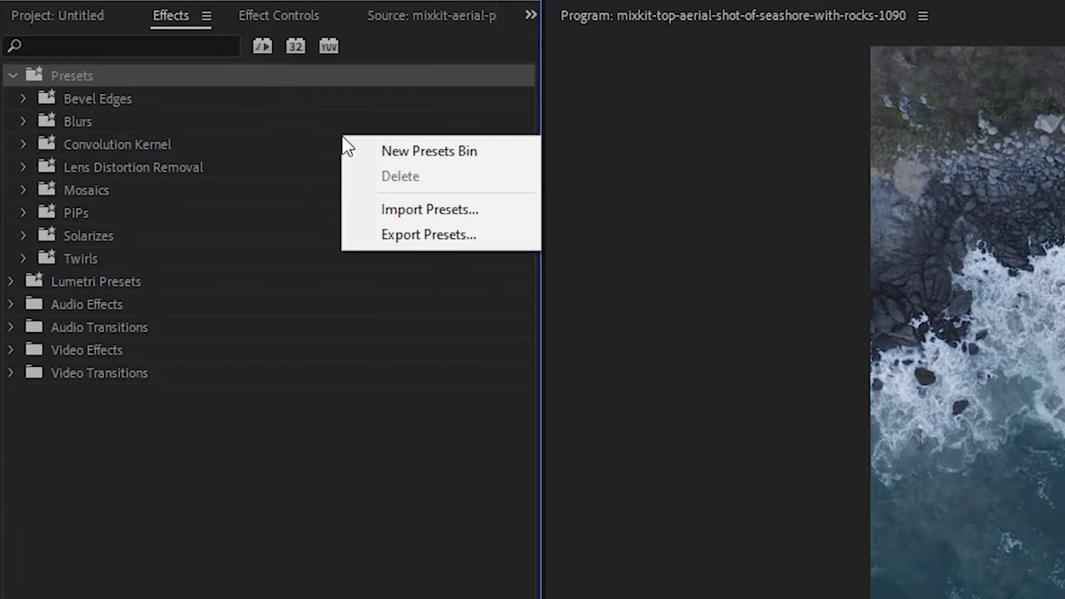
left_click(480, 216)
left_click(260, 297)
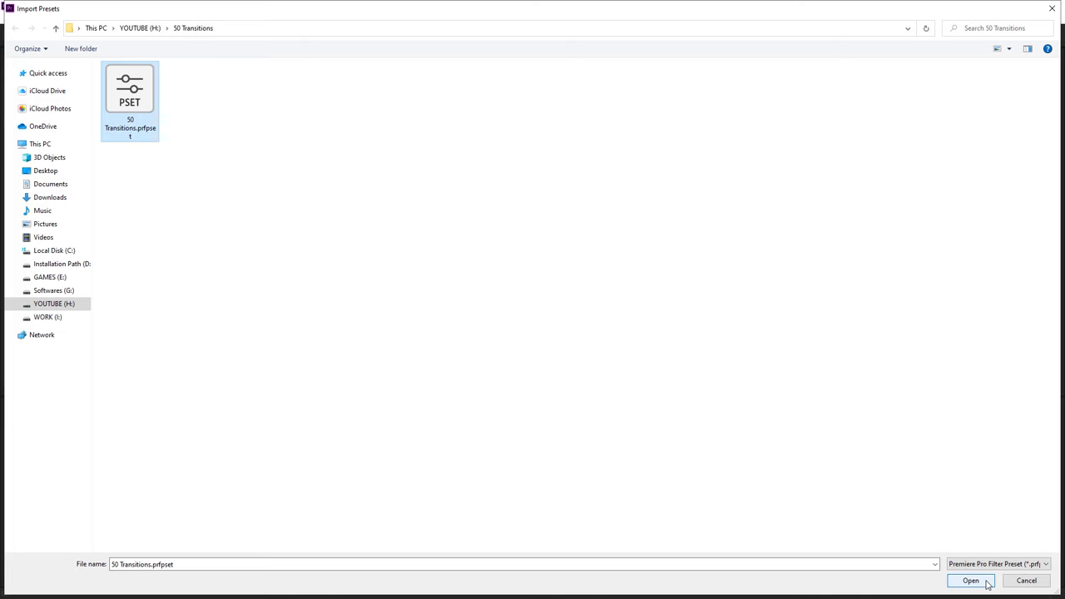
left_click(987, 584)
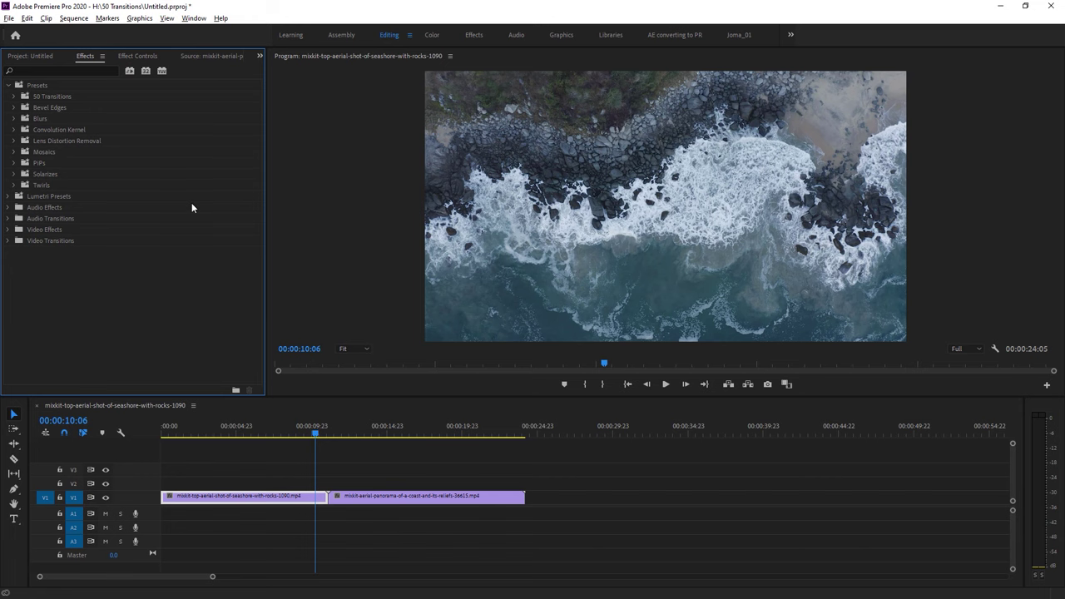
double_click(54, 96)
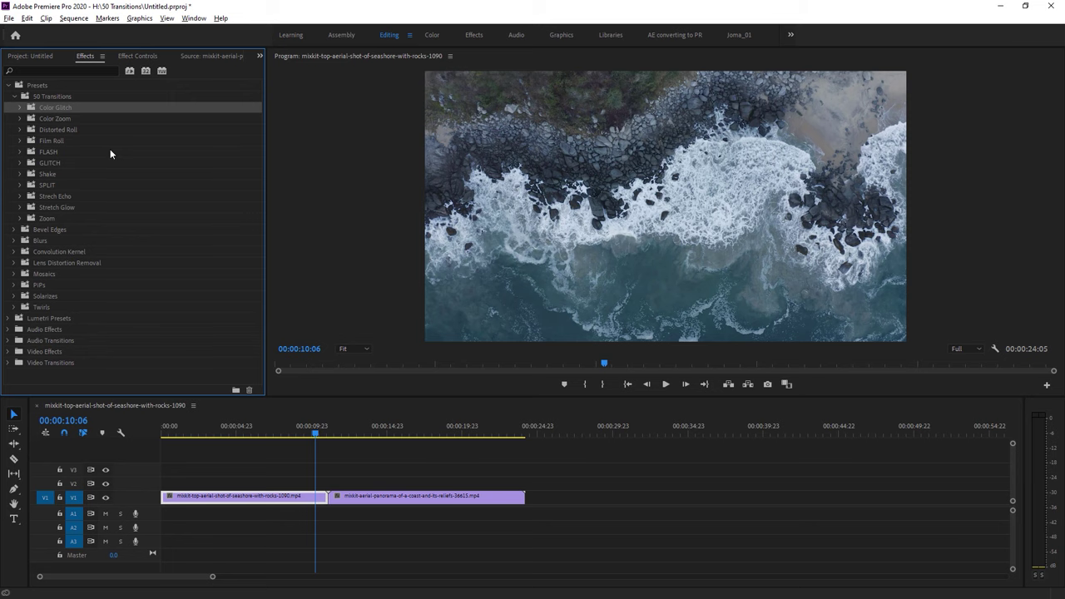
Create a new 1920×1080 Adjustment Layer in the Project panel, accepting the default settings.
left_click(33, 56)
right_click(160, 239)
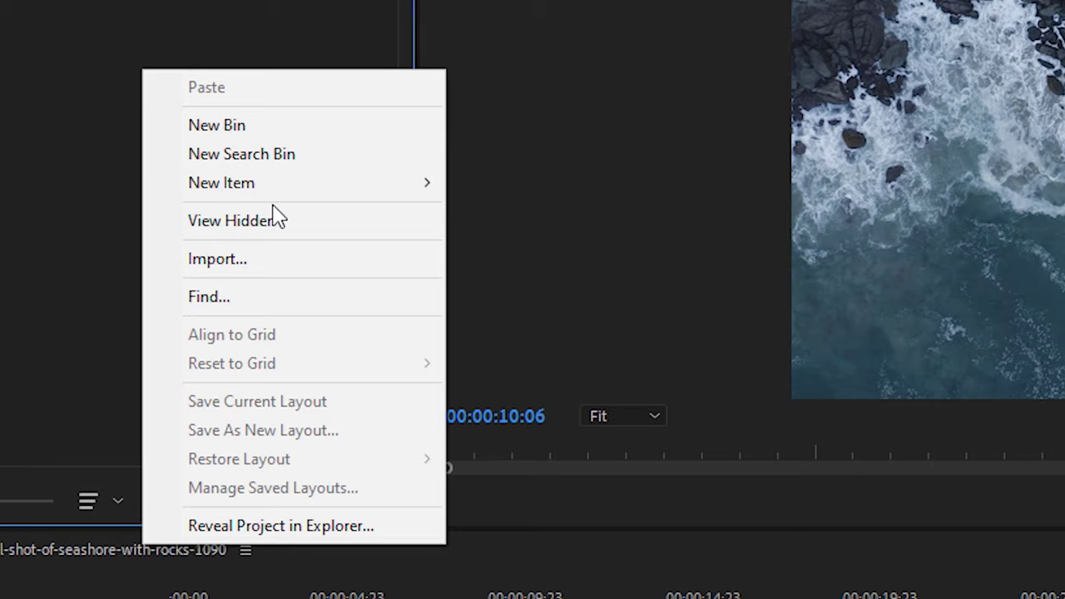
mouse_move(331, 207)
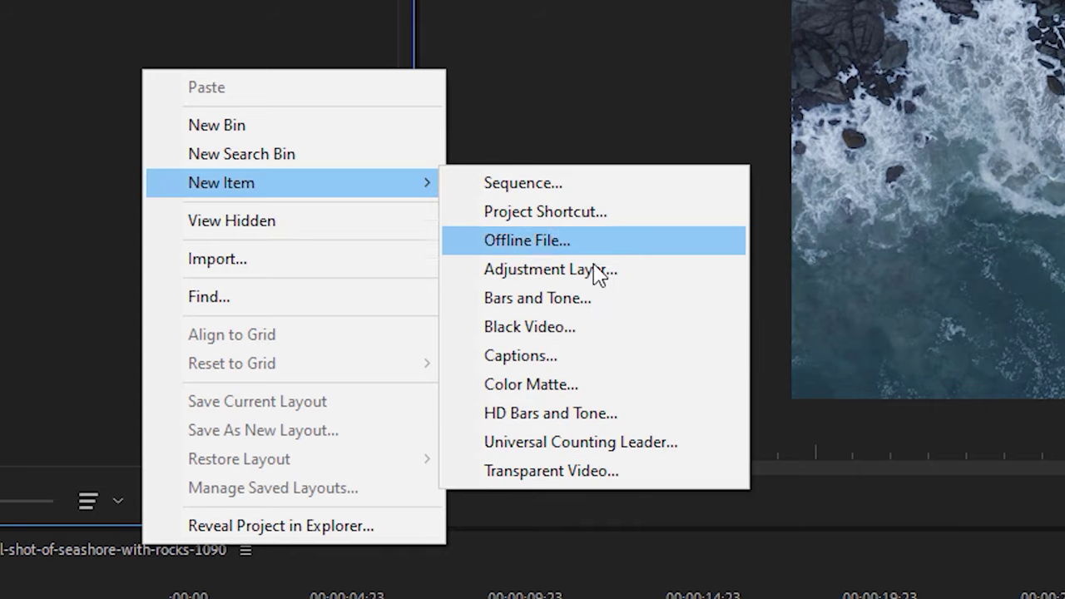
left_click(658, 272)
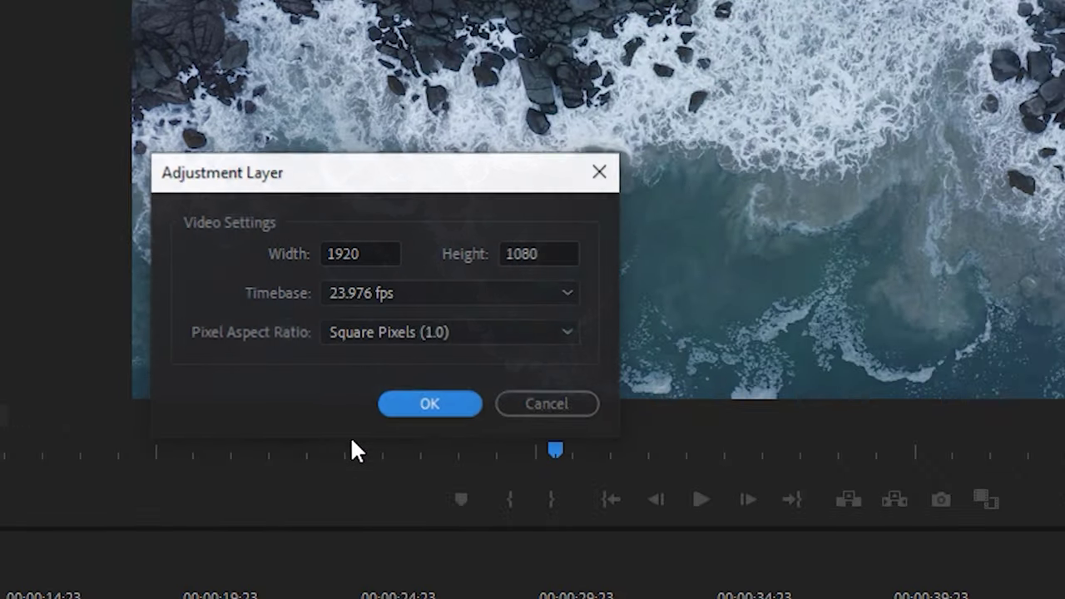
left_click(404, 406)
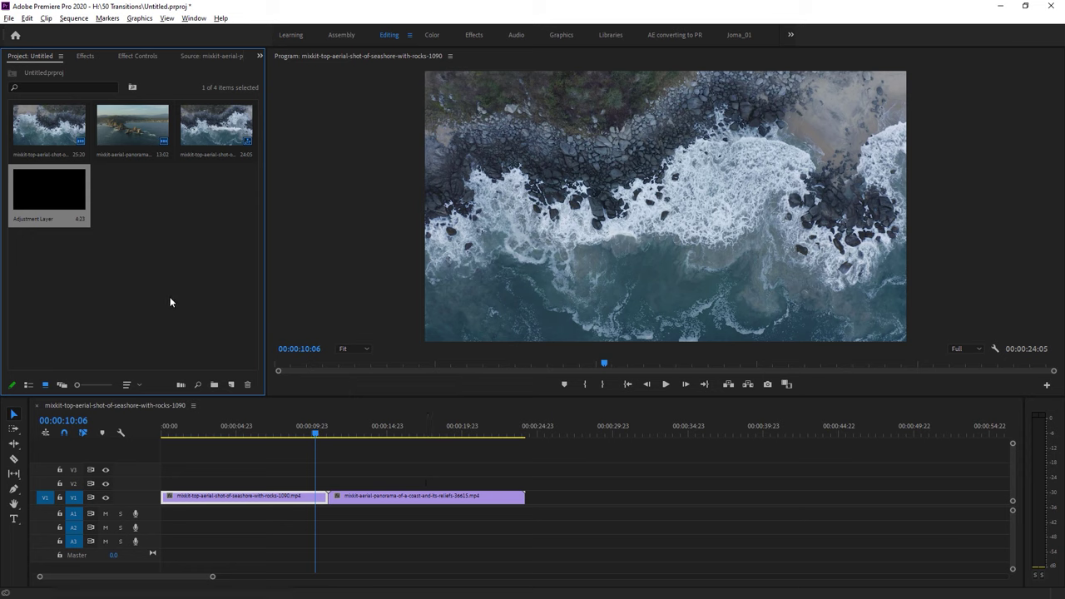
Drop the Adjustment Layer onto V2 over the edit point, then scrub the playhead back near the cut.
left_click_drag(47, 194, 301, 484)
left_click_drag(316, 437, 330, 435)
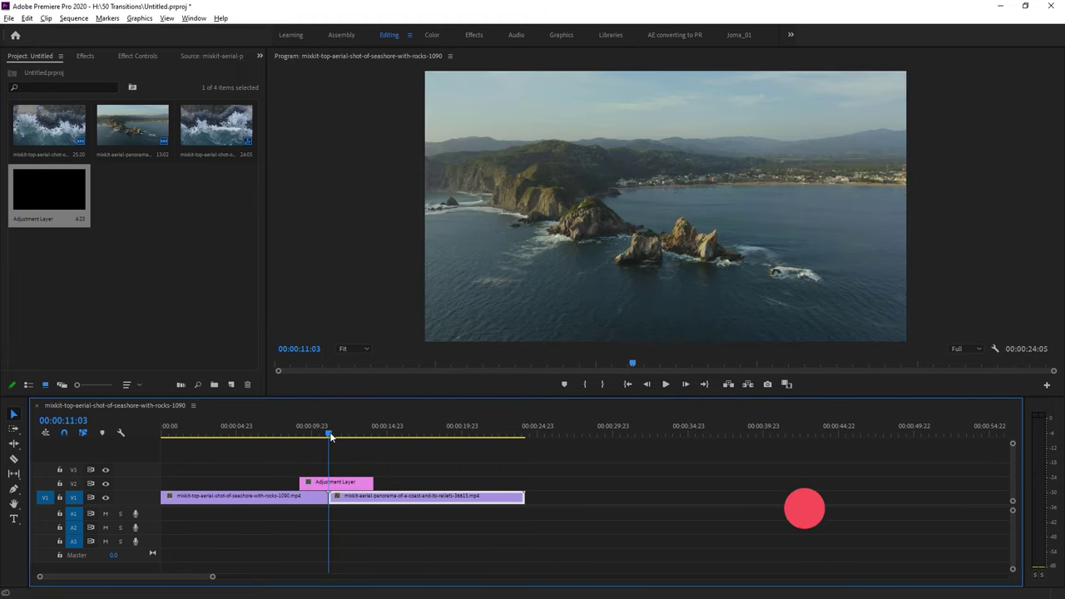
left_click_drag(209, 576, 187, 578)
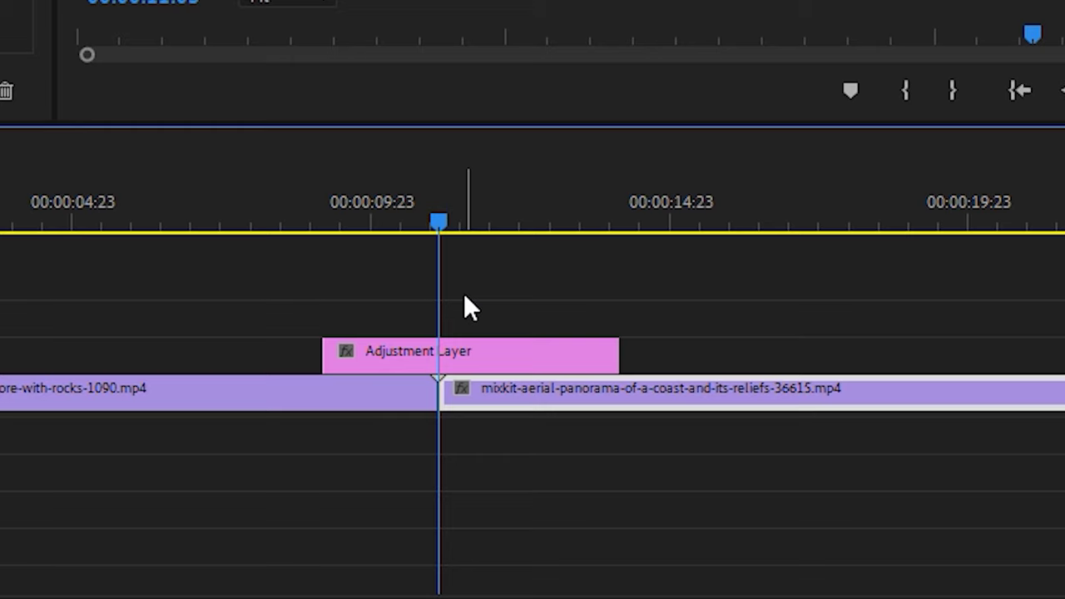
Split the adjustment layer a few frames past the cut and delete the extra piece after it.
key("Right")
key("Right")
key("Right")
key("Right")
key("Right")
key("Right")
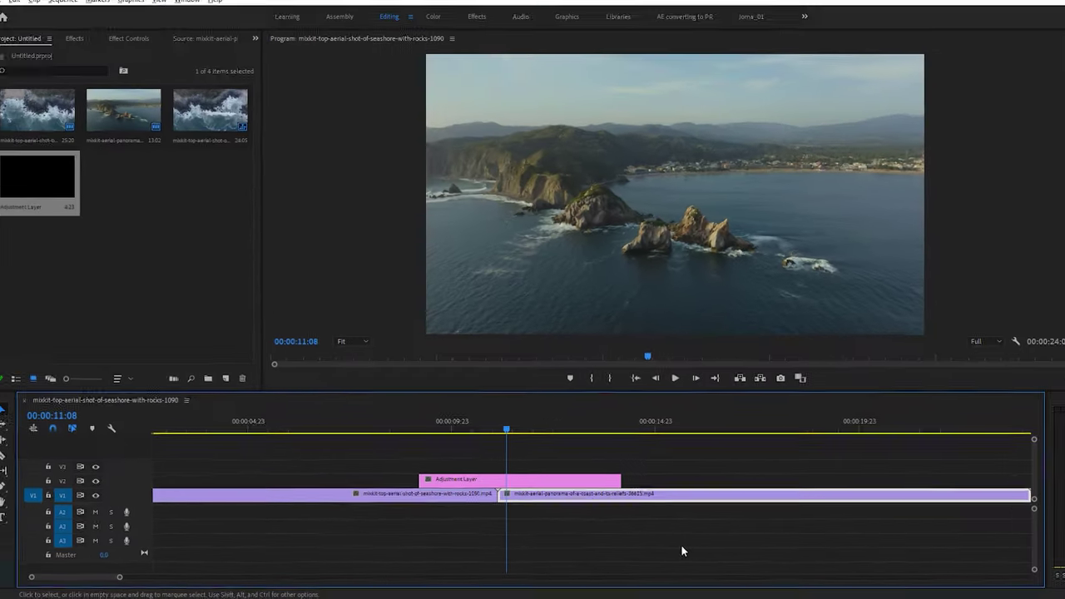
left_click(584, 485)
key("c")
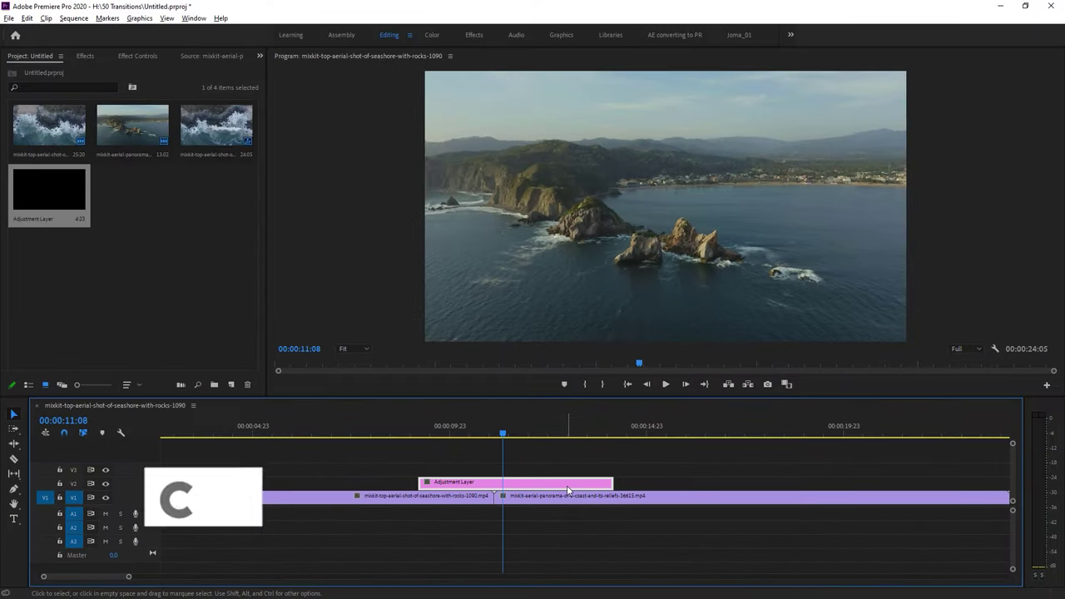
key("ctrl+k")
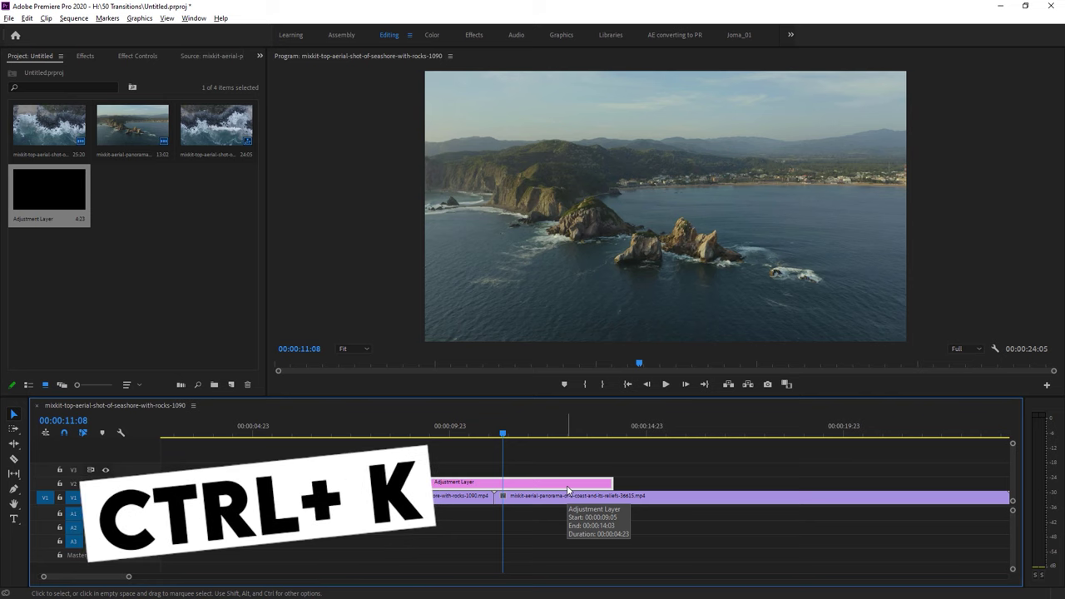
key("ctrl+k")
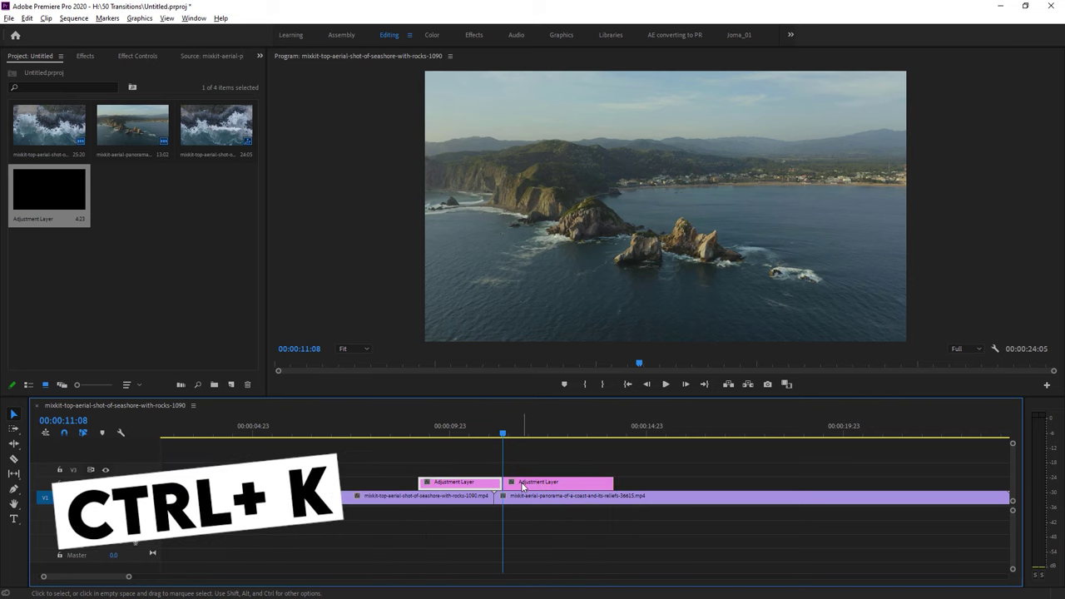
left_click(545, 486)
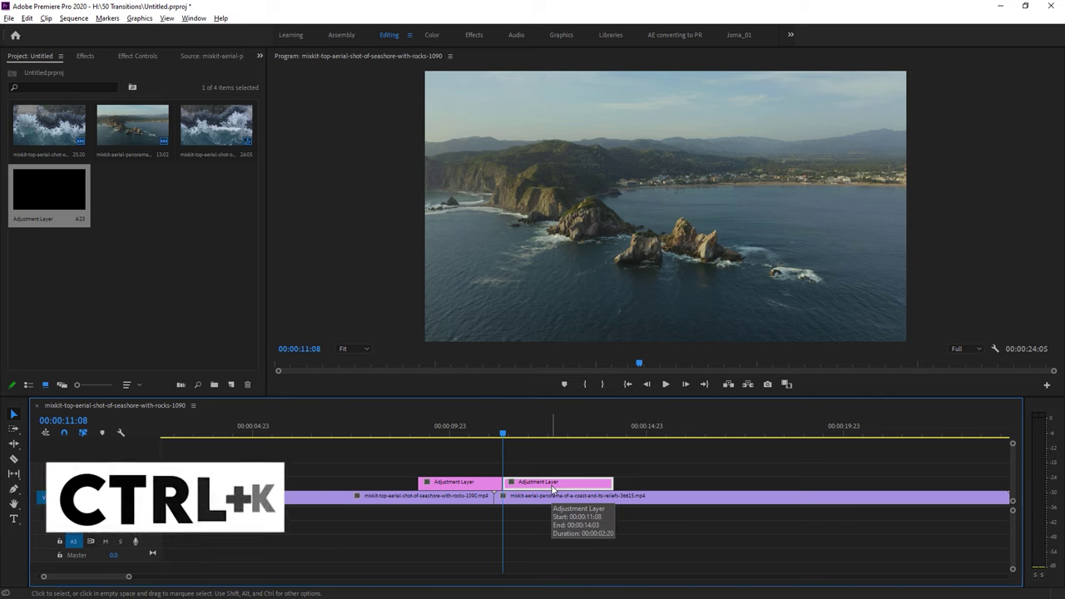
key("Delete")
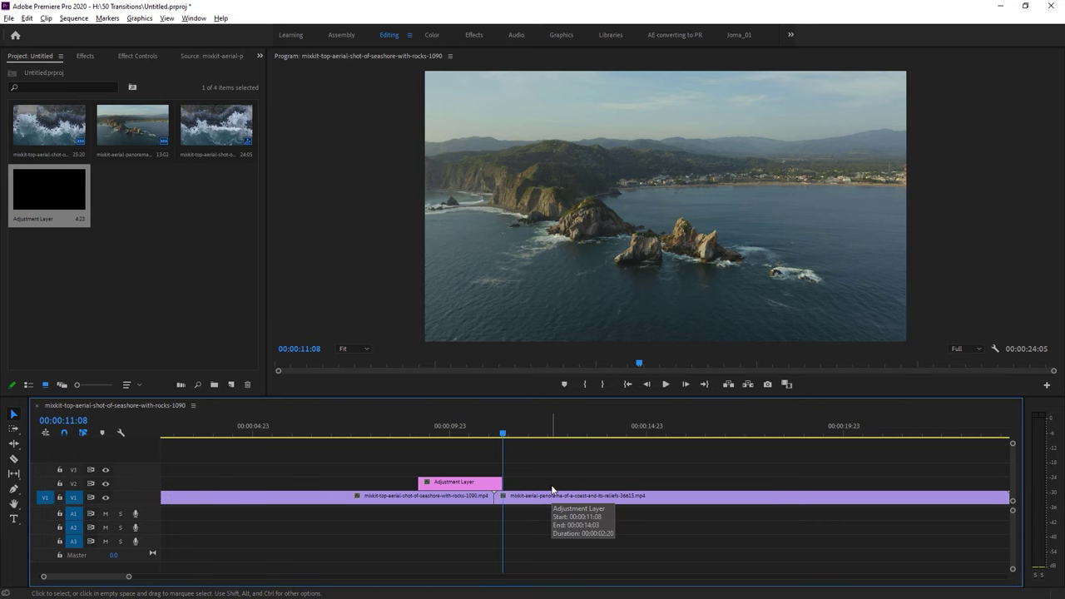
Split the adjustment layer at 00:00:10:22 and delete its left half.
left_click(522, 499)
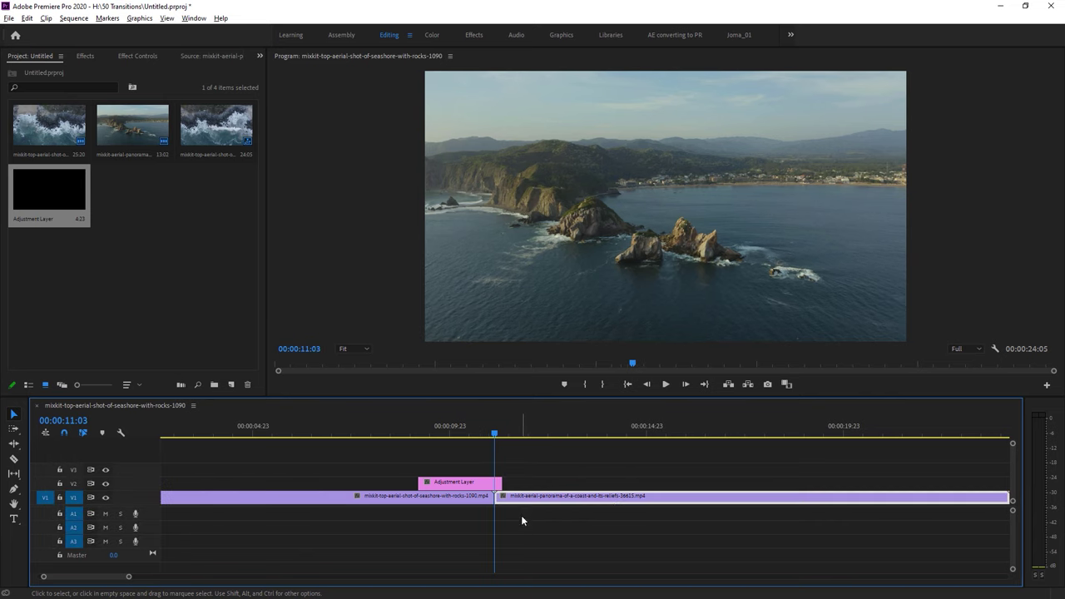
key("shift+Left")
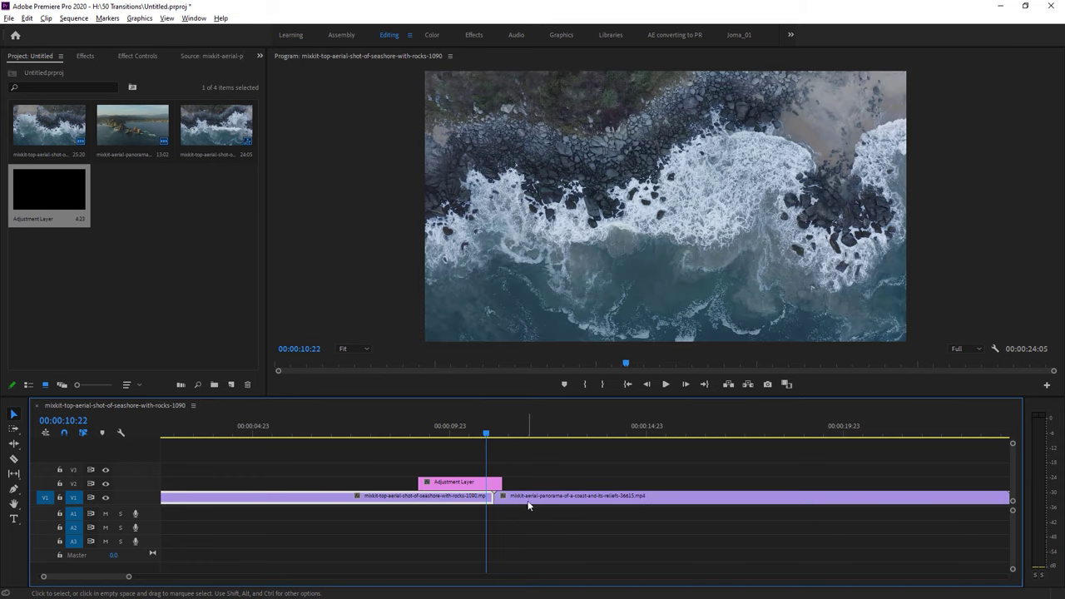
left_click_drag(129, 580, 114, 577)
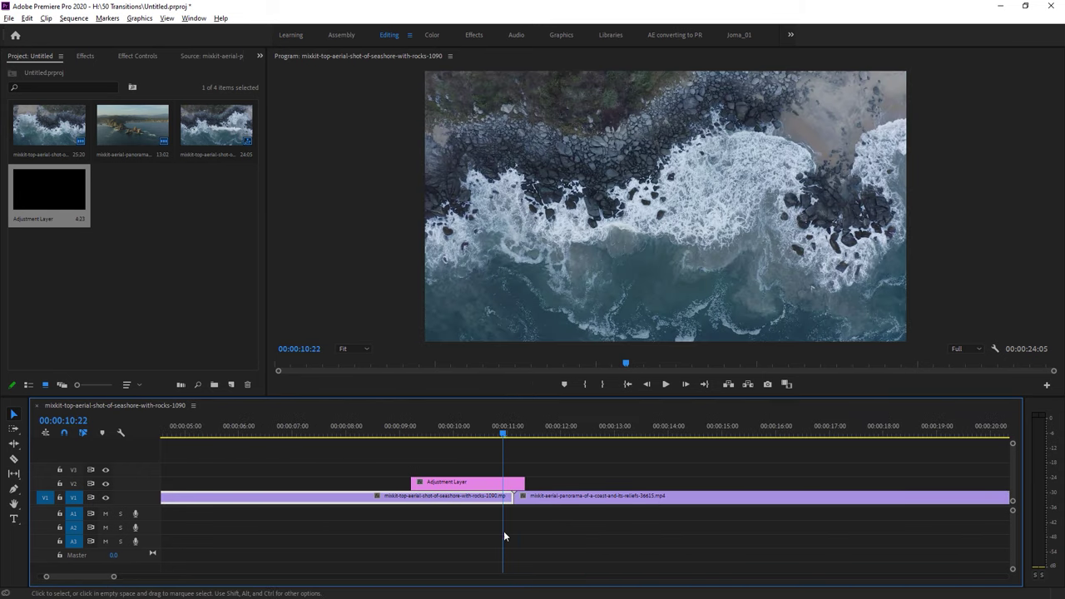
left_click(478, 486)
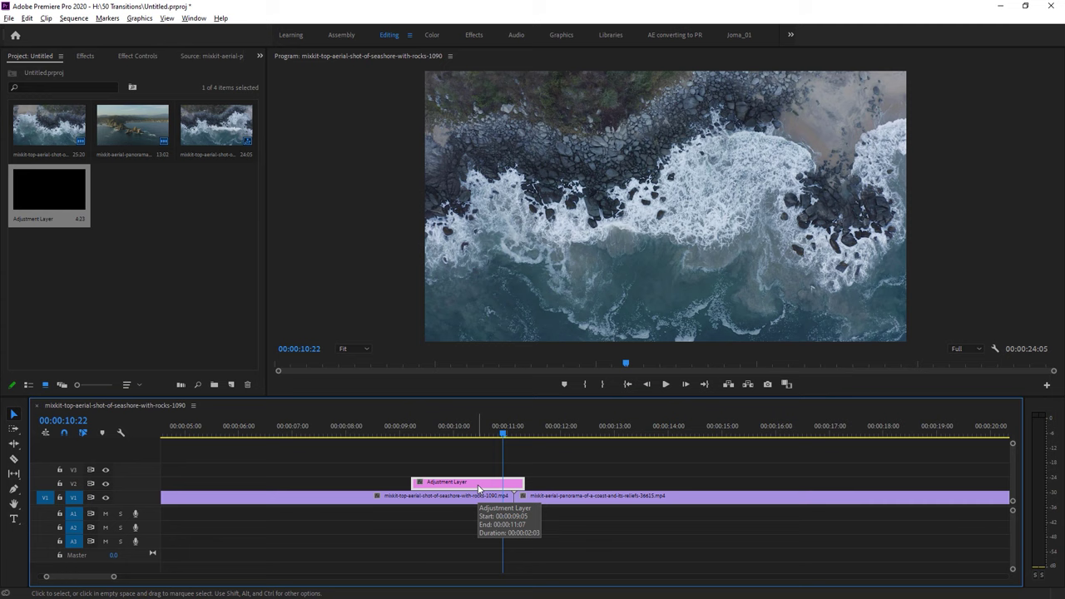
key("ctrl+k")
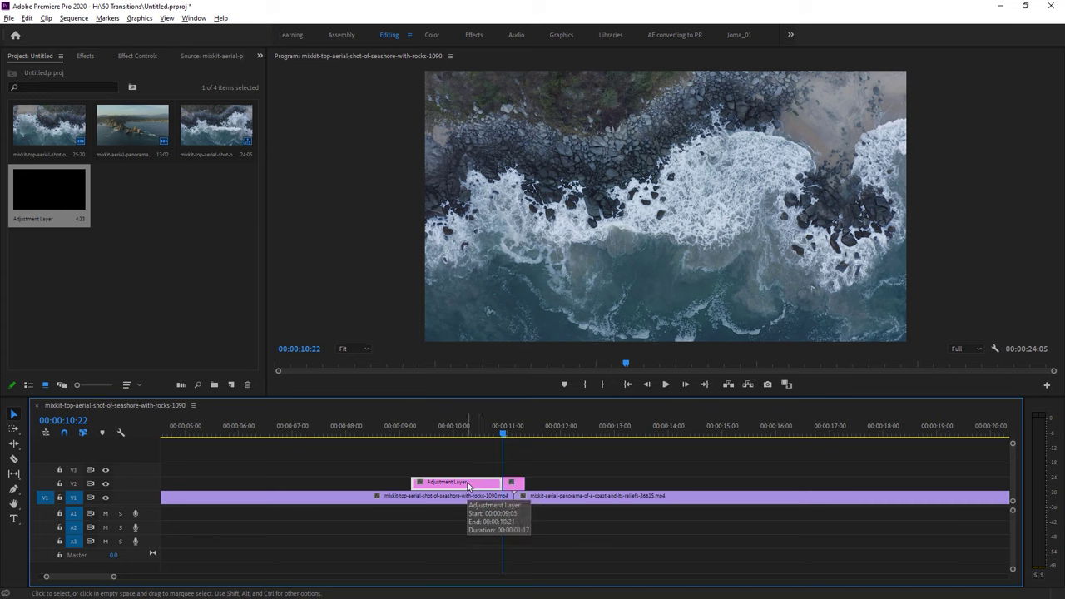
left_click(469, 486)
key("Delete")
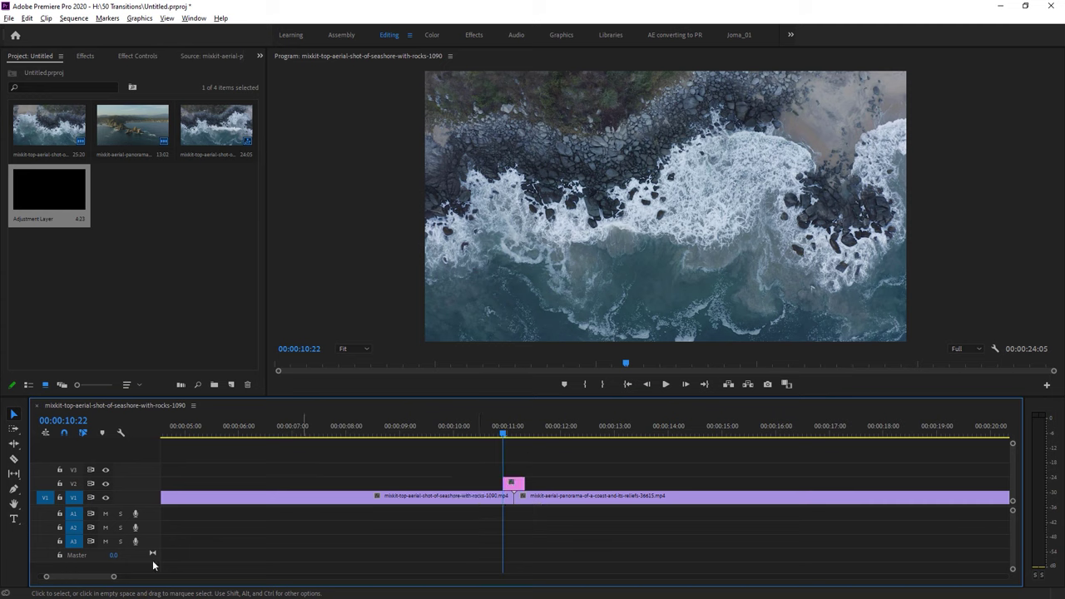
left_click_drag(113, 577, 68, 580)
Jump to the cut at 11:03 and expand 50 Transitions > Shake > 01 to select Shake - Left L.
scroll(489, 457, "down", 3)
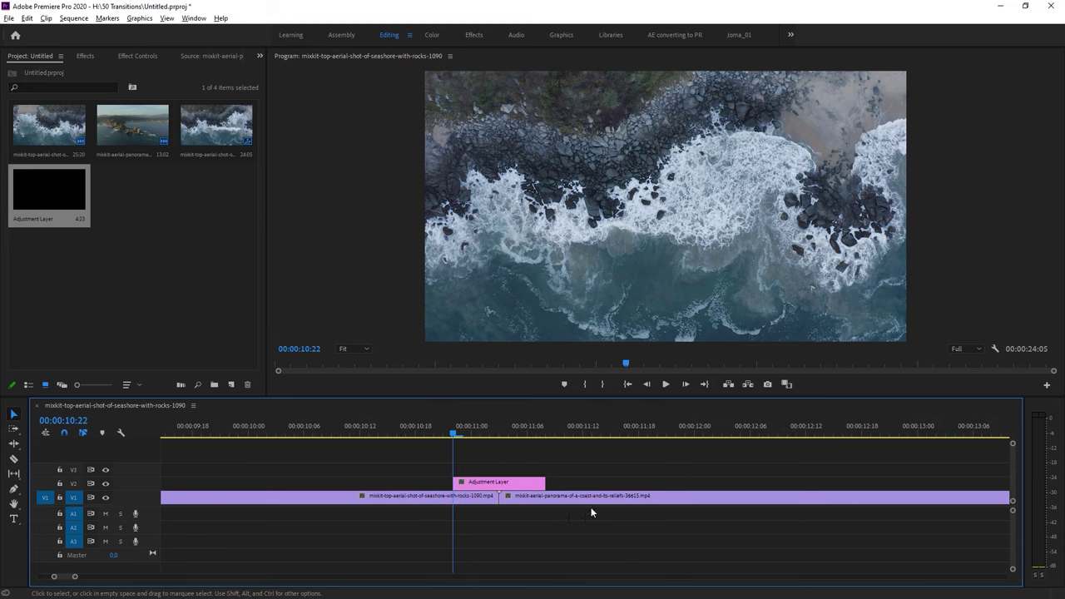
key("Down")
key("shift+7")
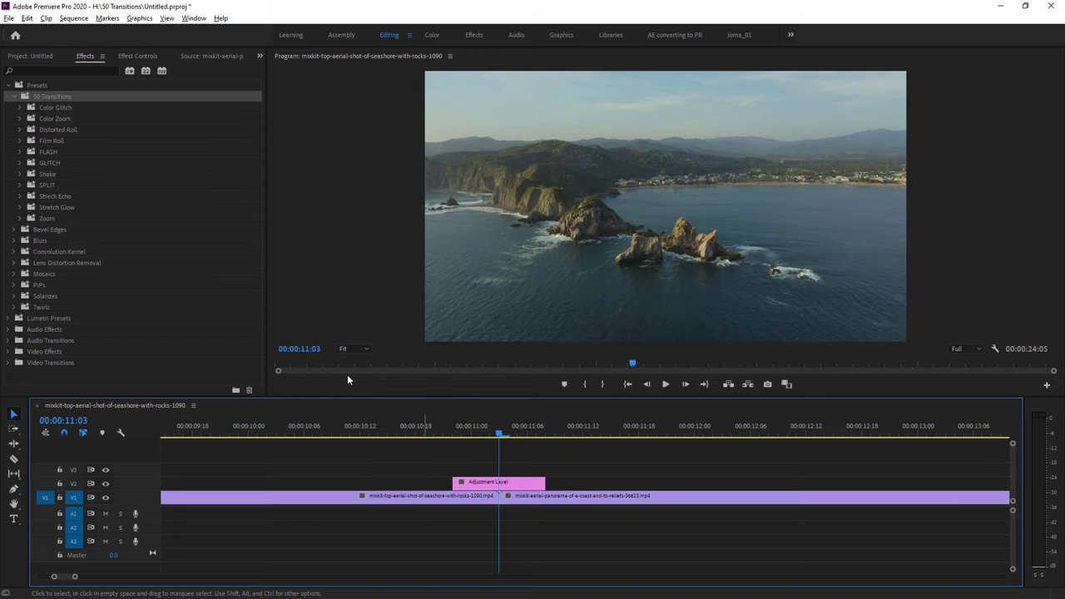
left_click(52, 176)
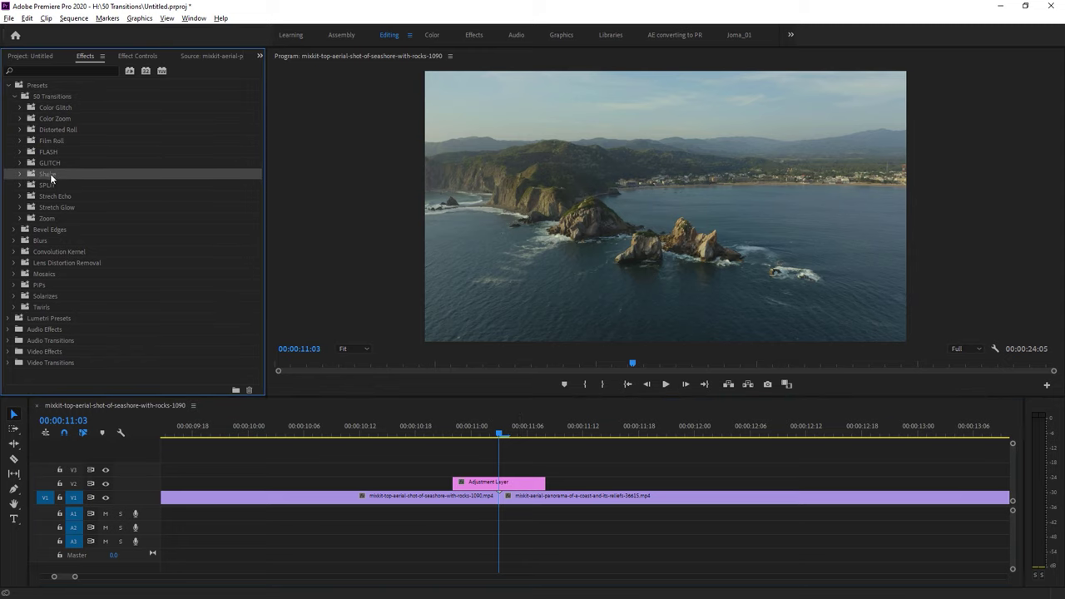
left_click(20, 174)
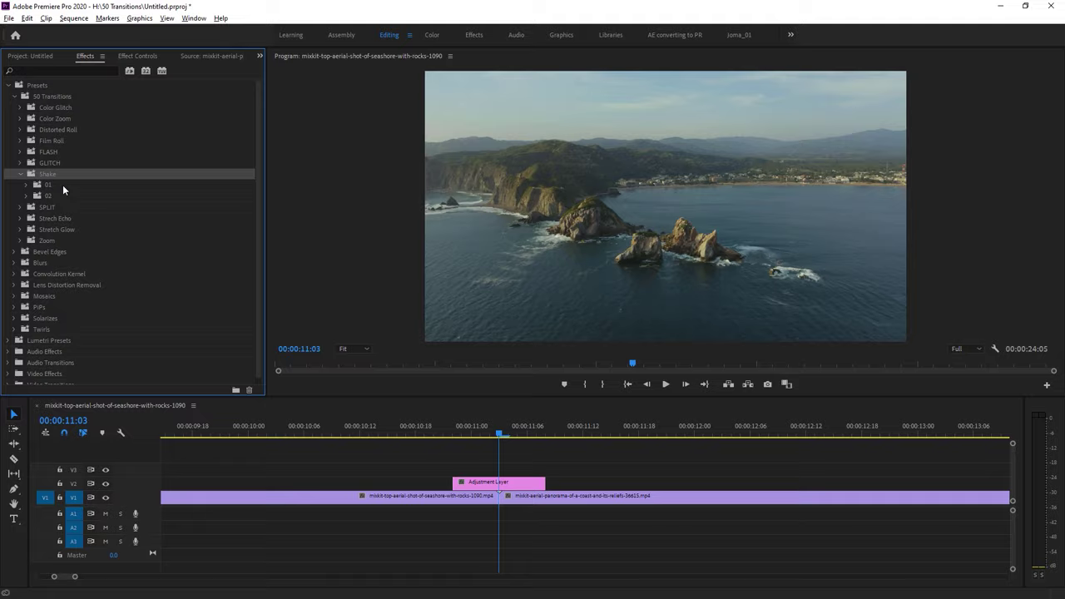
left_click(62, 185)
left_click(26, 185)
key("Down")
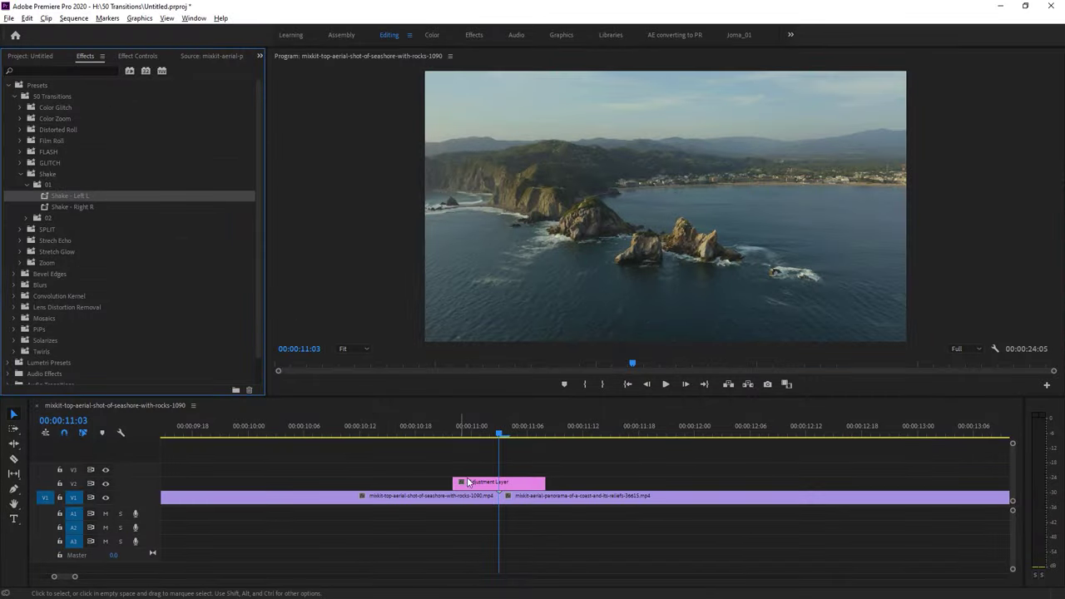
Split the adjustment layer at 11:03, applying Shake - Left L to the first piece and Shake - Right R to the second.
left_click(482, 485)
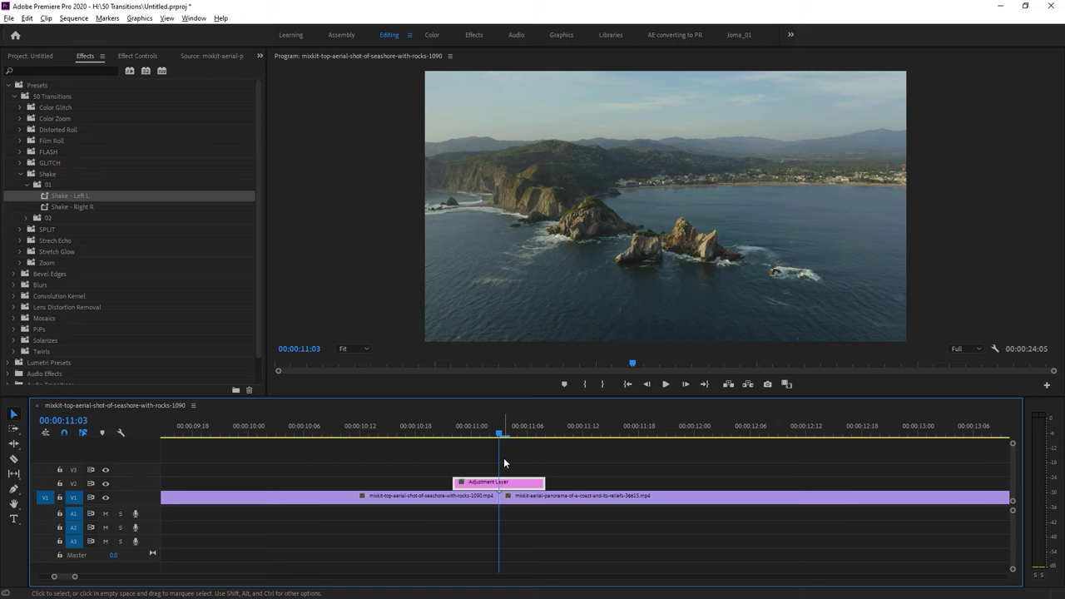
key("ctrl+k")
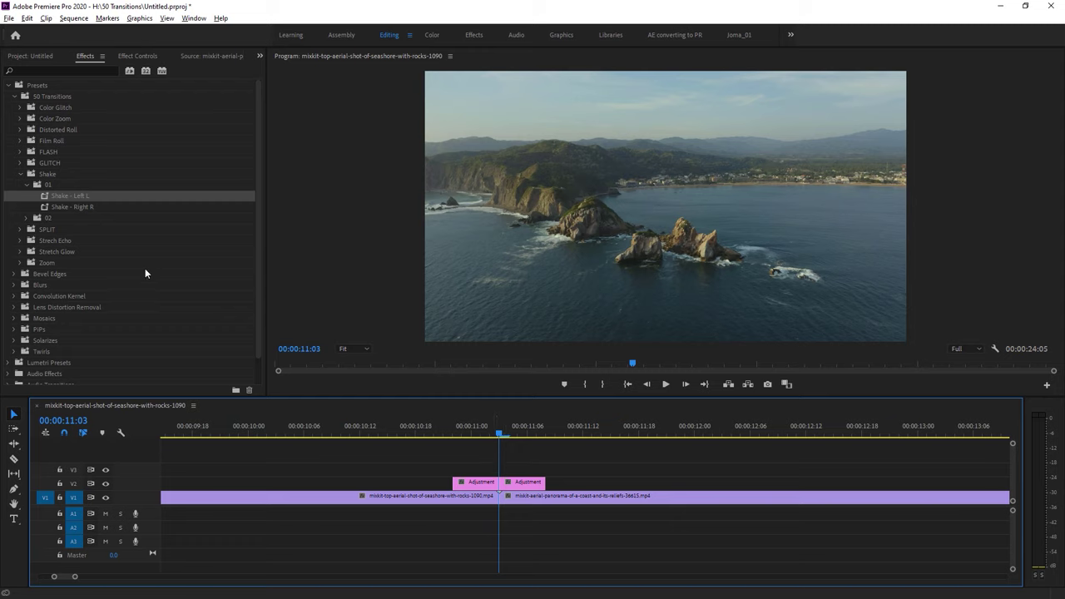
left_click_drag(69, 201, 519, 487)
left_click_drag(500, 434, 426, 436)
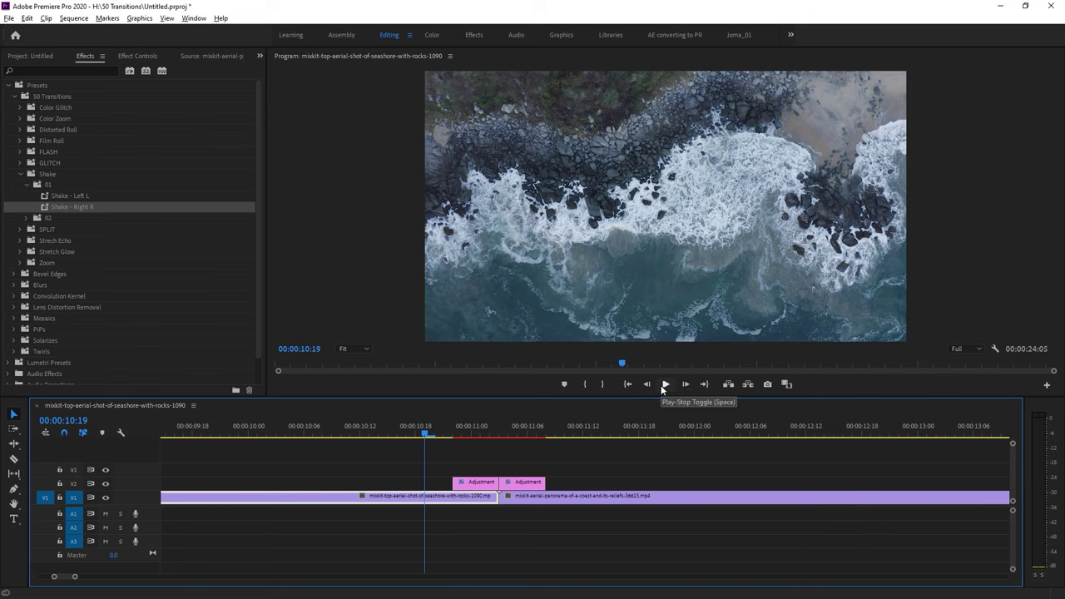
Play the shake transition across the cut, stop it, and park the playhead at 10:21.
left_click(663, 385)
key("space")
left_click(434, 435)
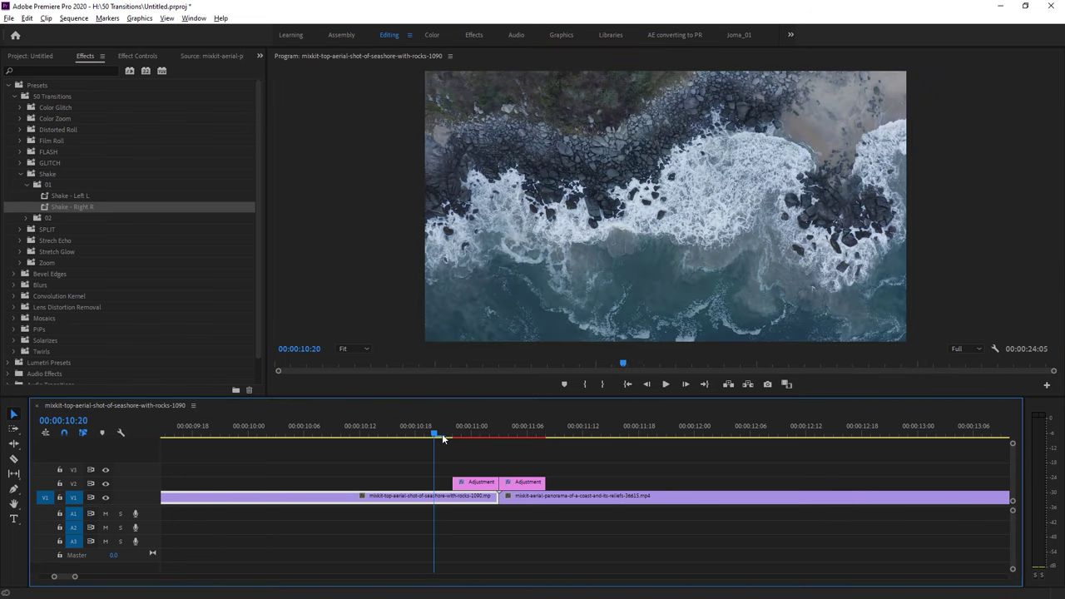
left_click(442, 433)
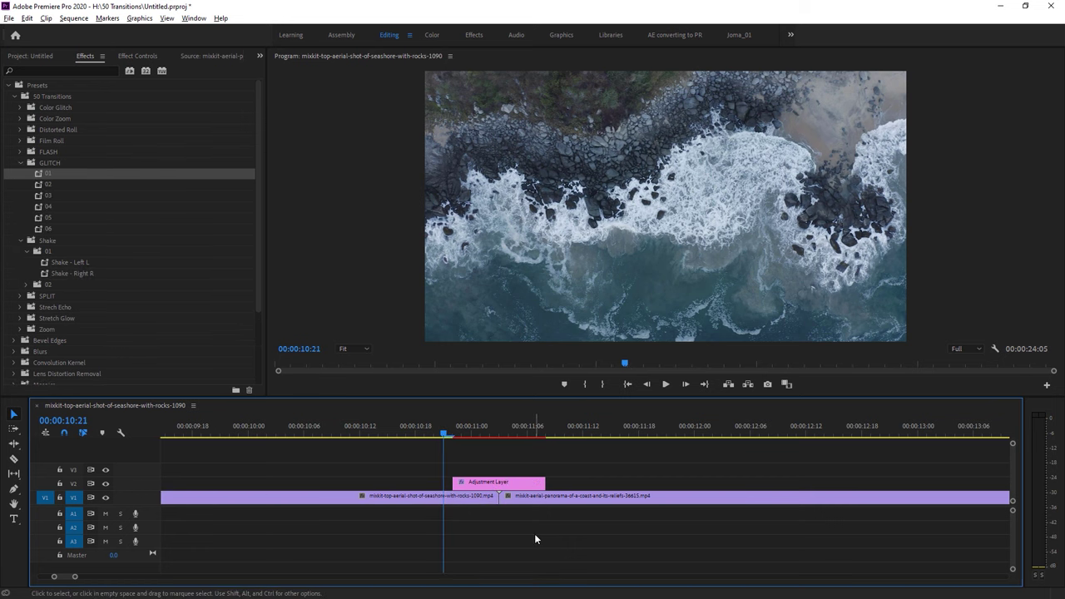